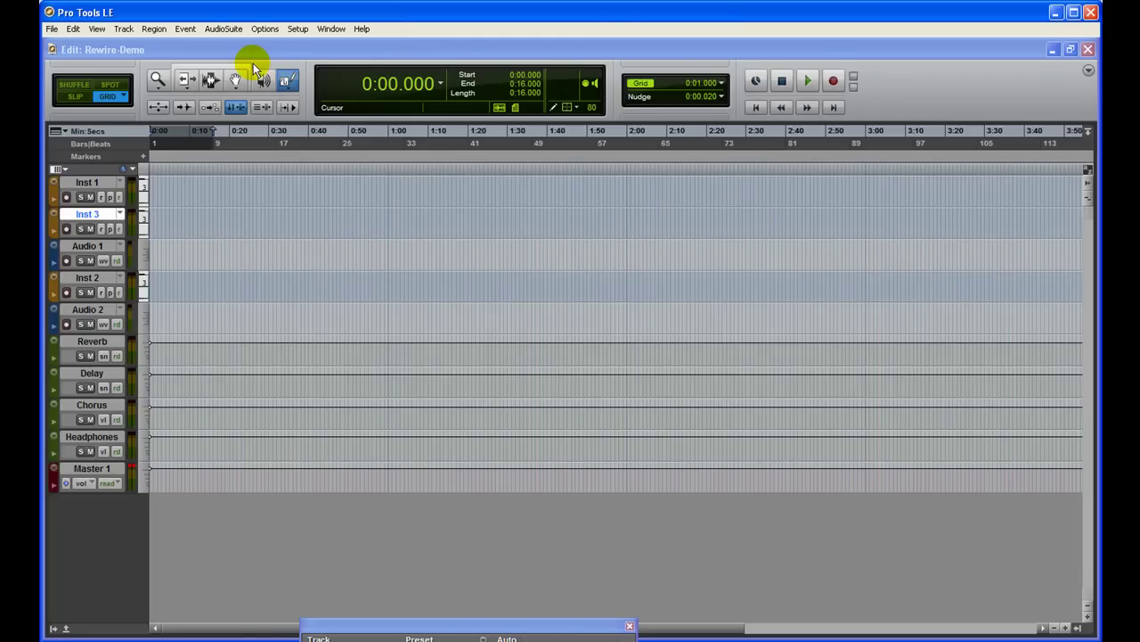
Create one new stereo instrument track in the Rewire-Demo session
left_click(127, 30)
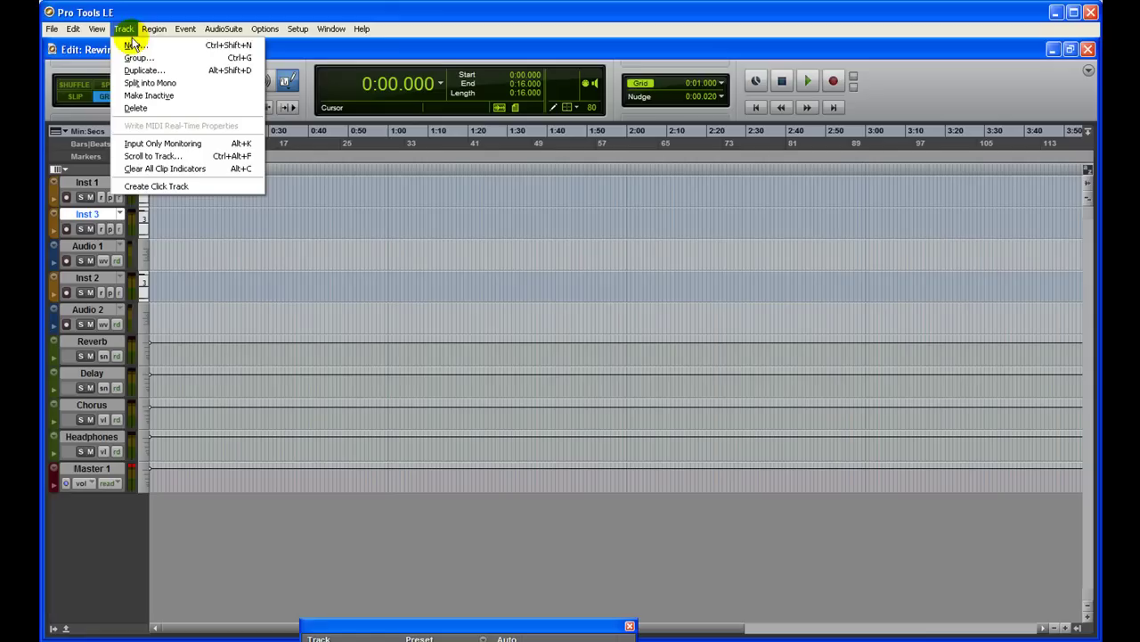
left_click(135, 46)
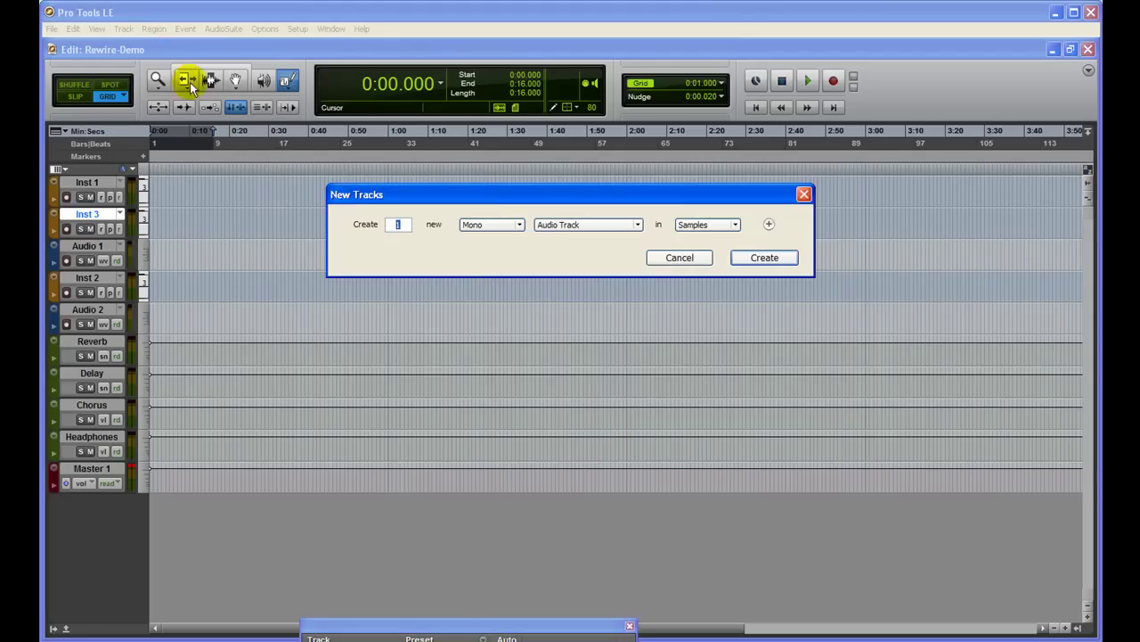
left_click(521, 225)
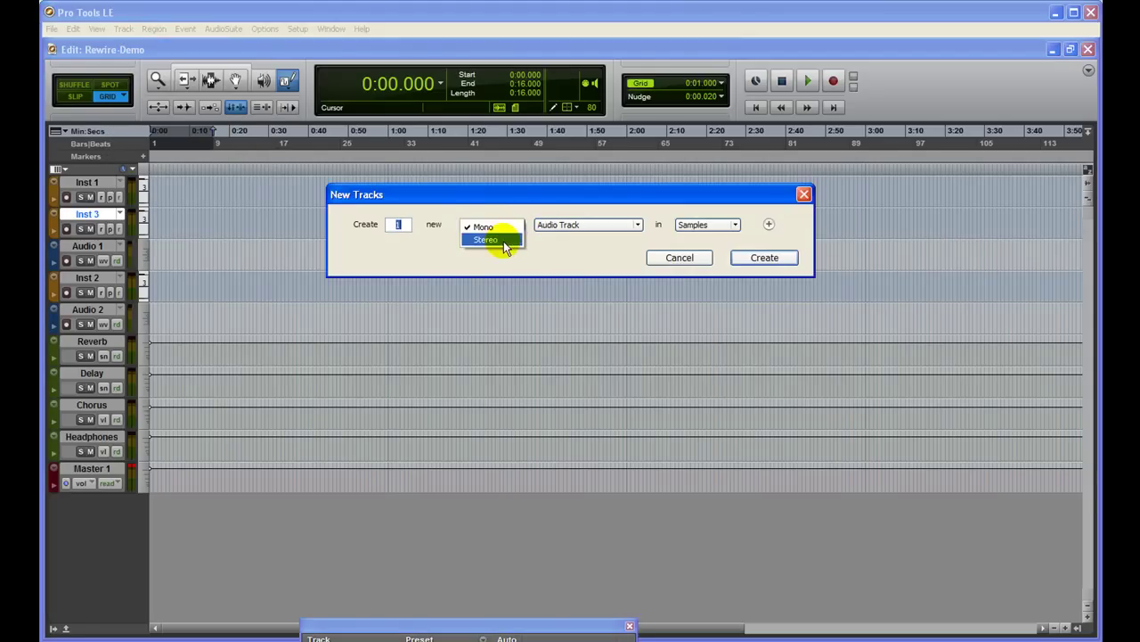
left_click(503, 240)
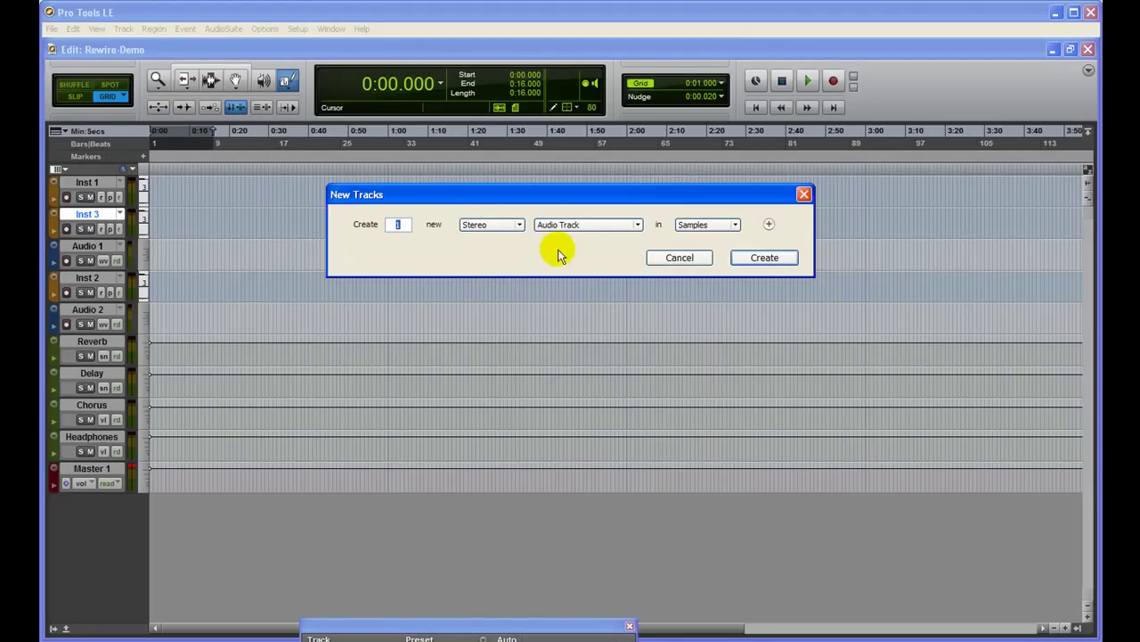
left_click(637, 225)
left_click(578, 277)
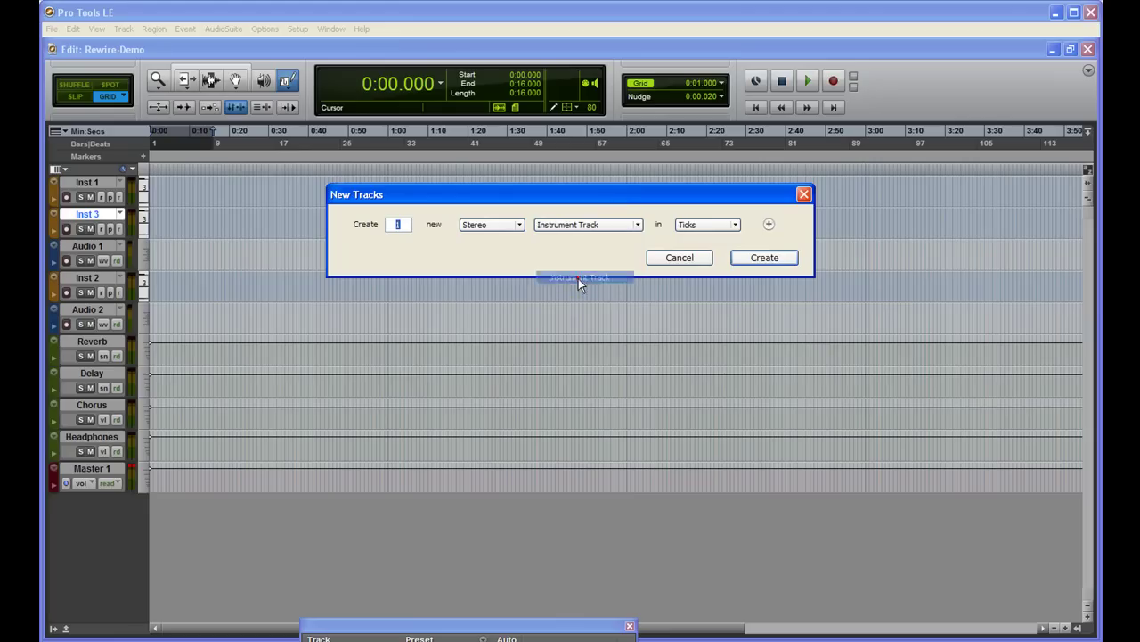
left_click(762, 258)
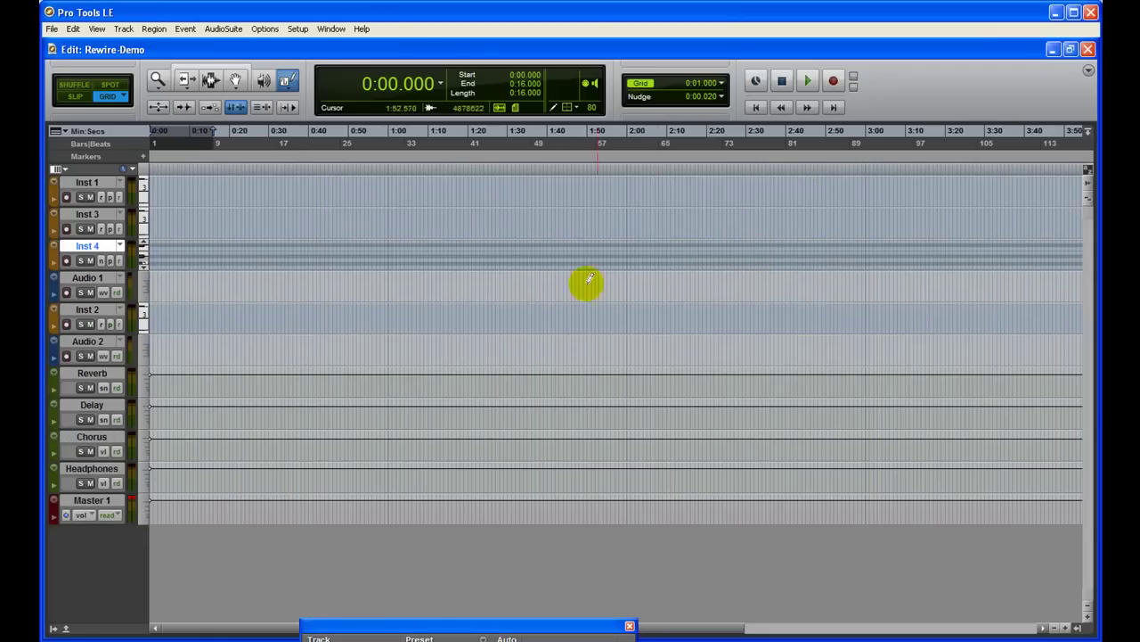
left_click(84, 248)
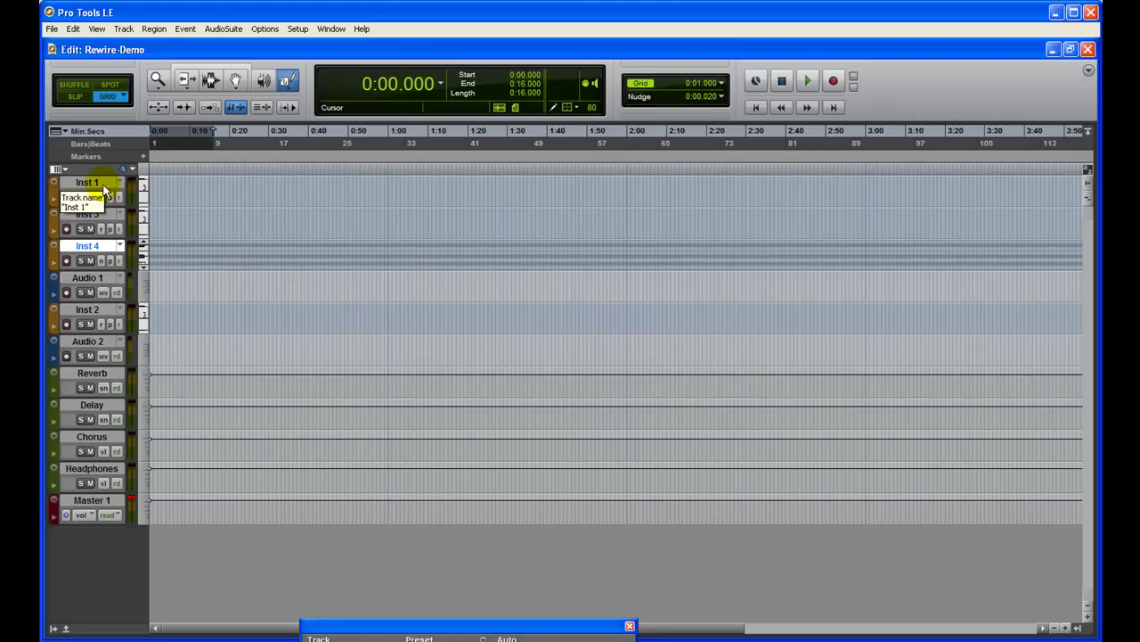
Show the Mix window and examine the multichannel instrument plug-ins offered for Inst 3's first insert, including Reason (stereo)
key("ctrl+equal")
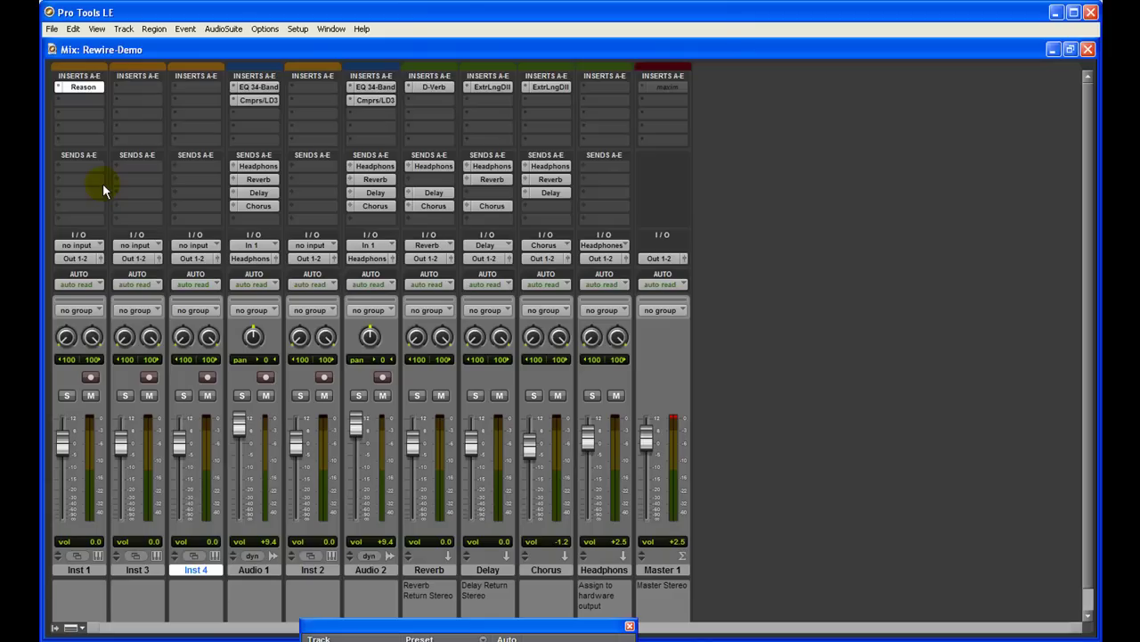
left_click(132, 89)
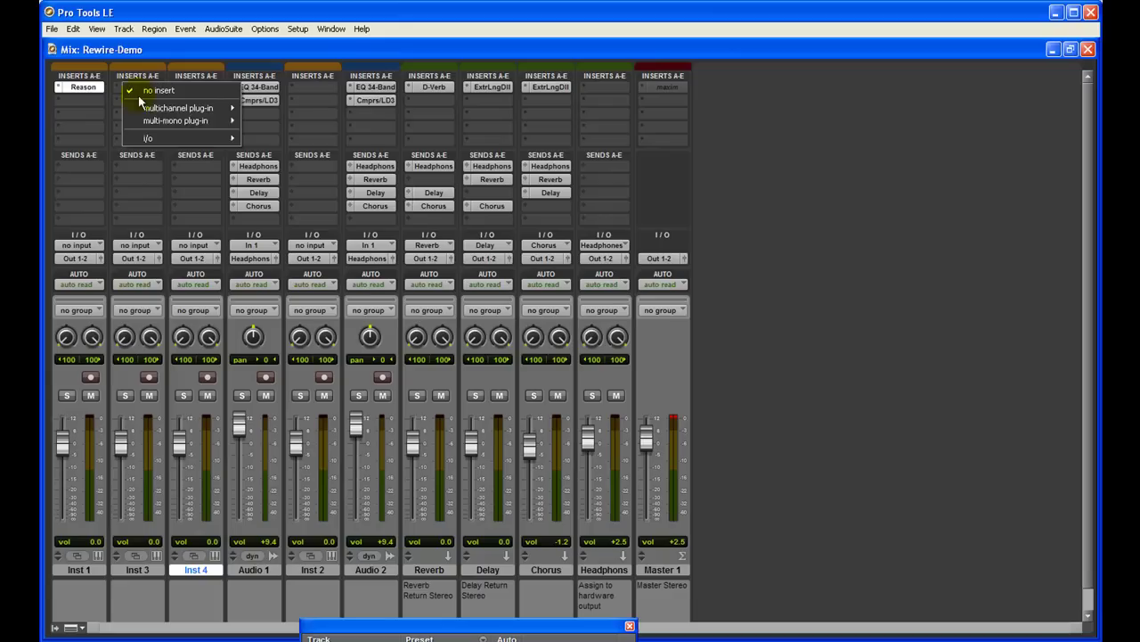
mouse_move(180, 112)
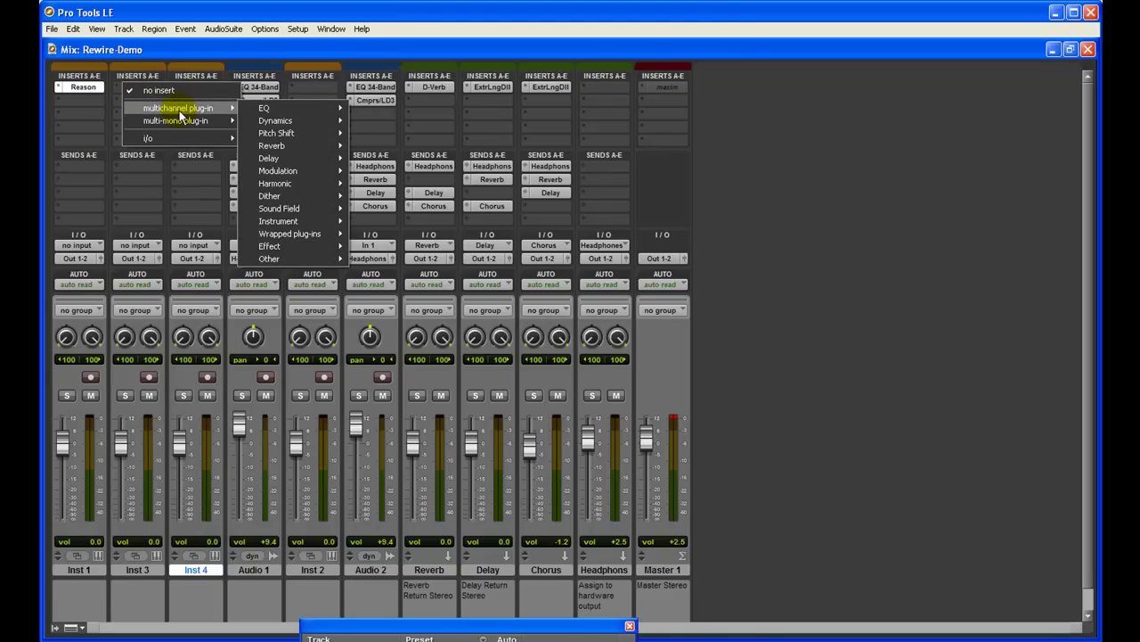
mouse_move(307, 222)
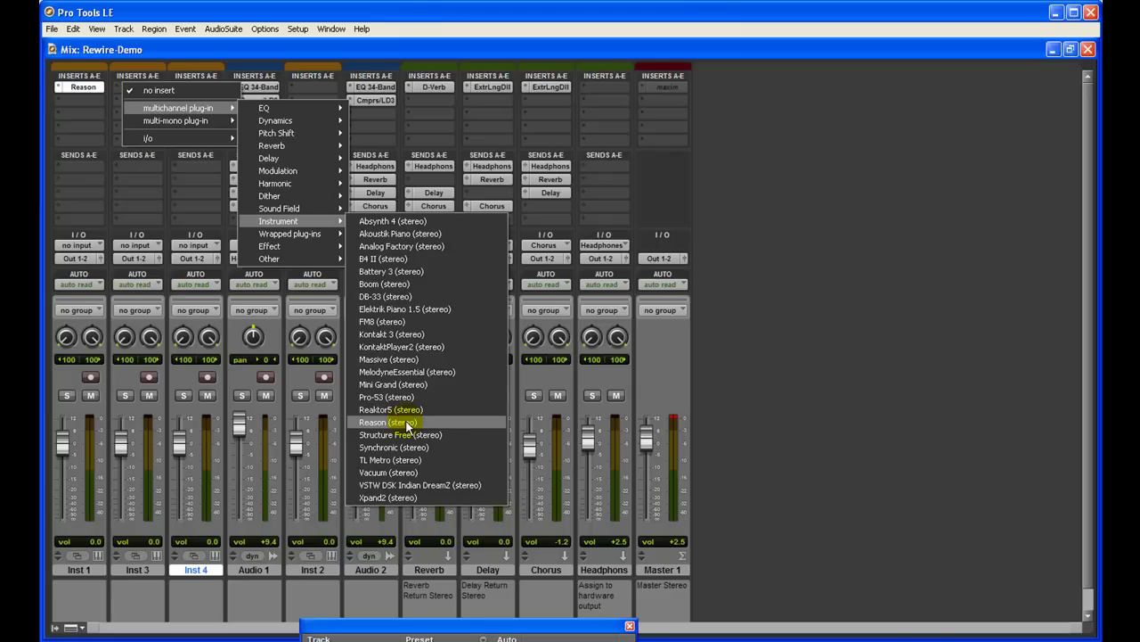
left_click(148, 48)
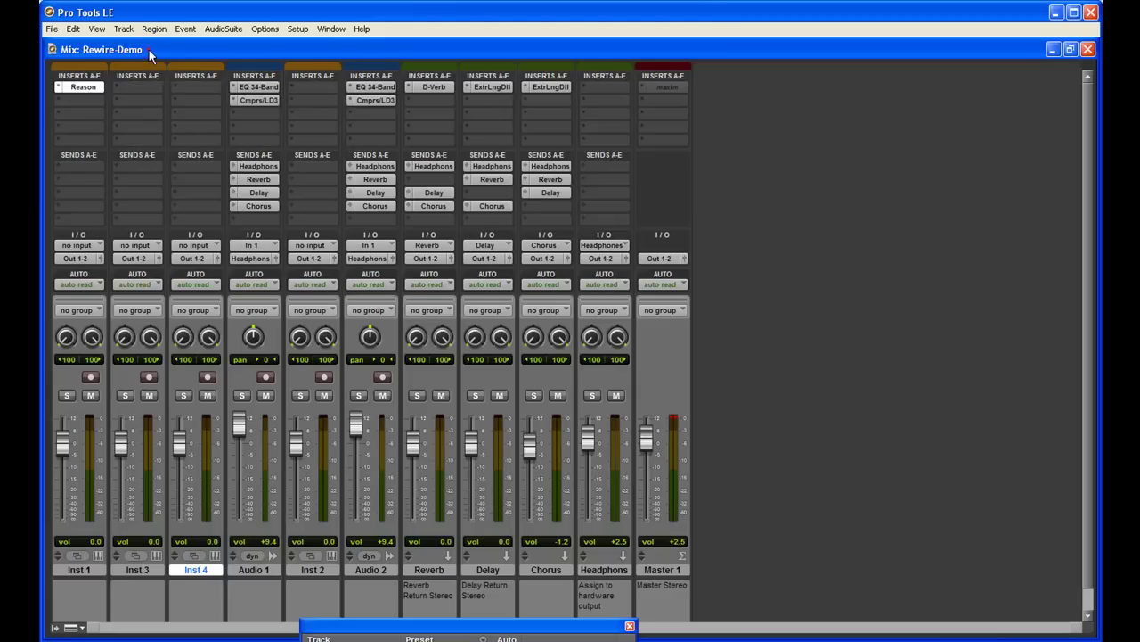
Open the Reason ReWire insert on Inst 1, bring its window into view and assign Channel 3 - Channel 4
left_click(86, 87)
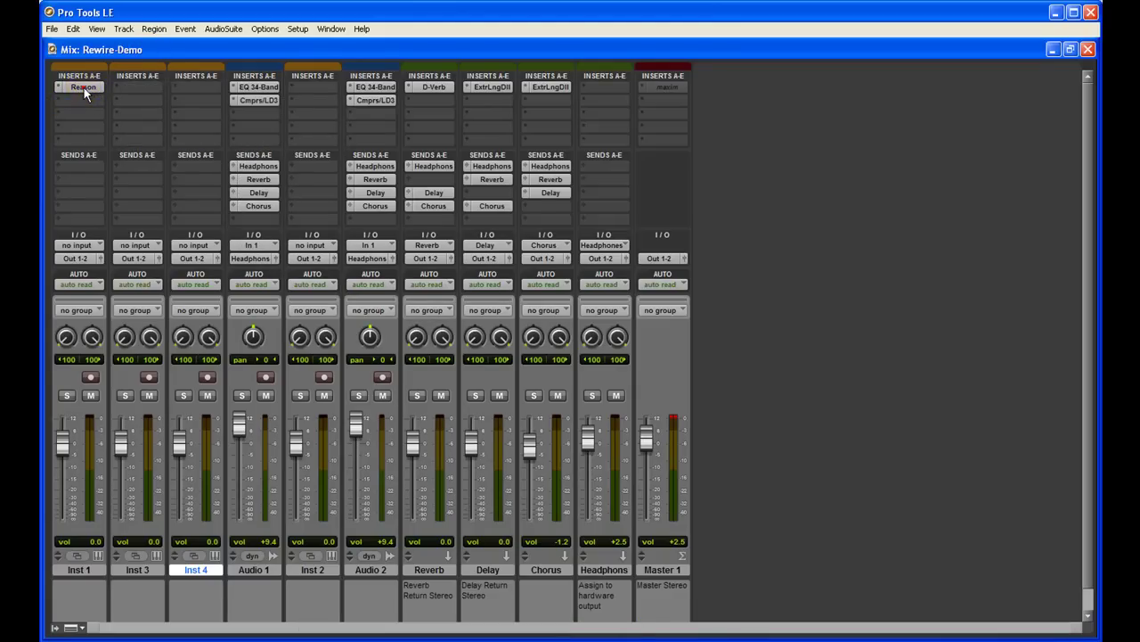
left_click(84, 88)
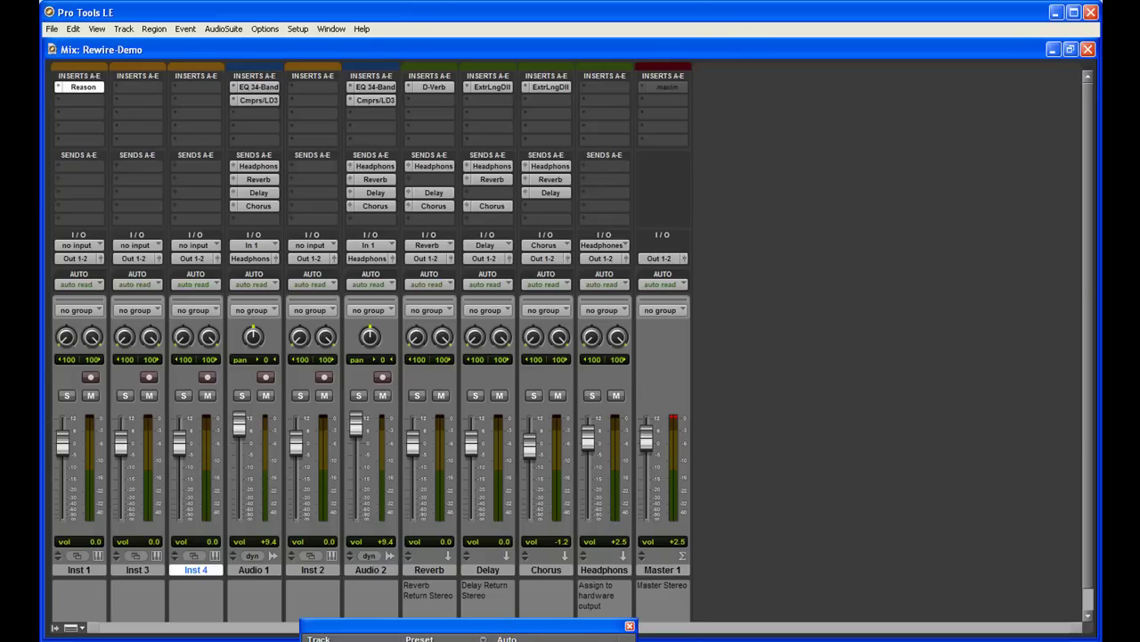
left_click_drag(593, 623, 416, 222)
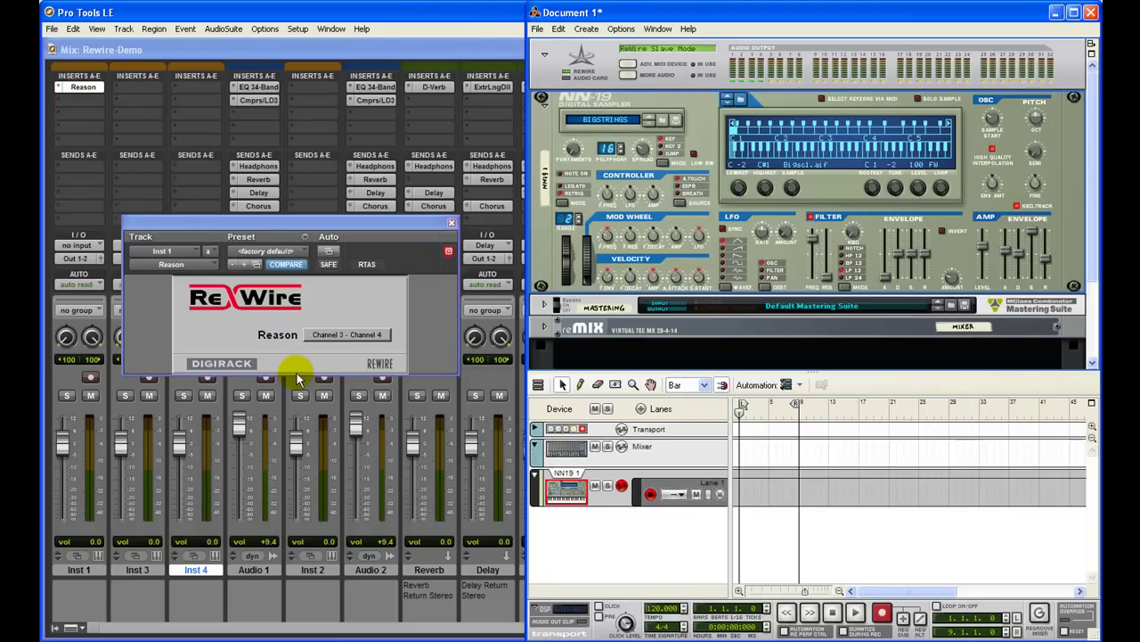
left_click(353, 335)
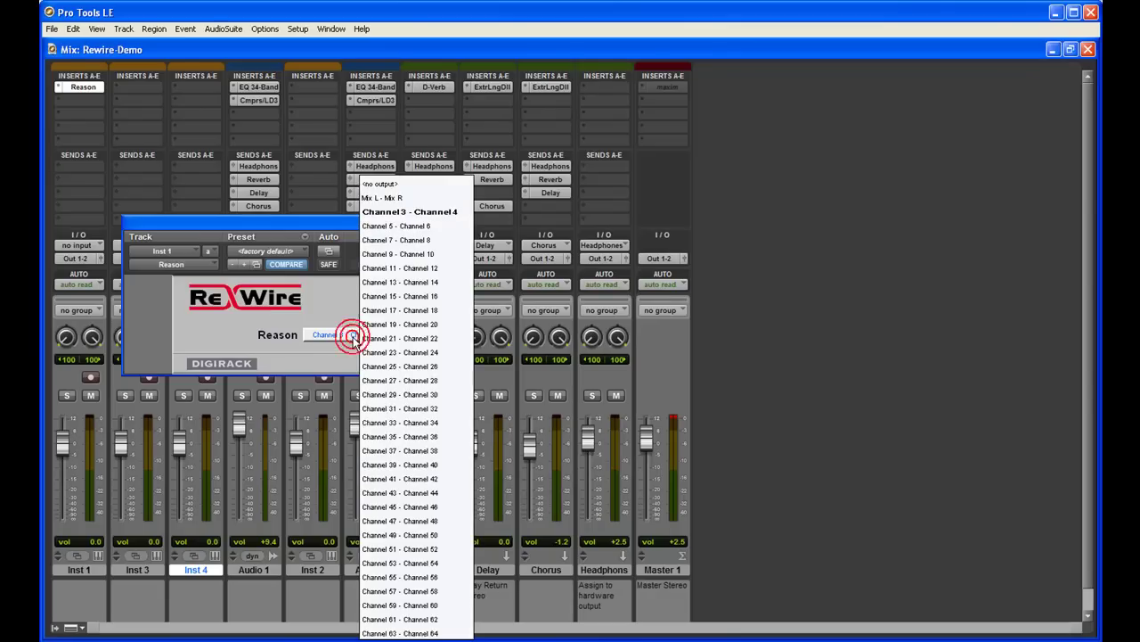
left_click(418, 214)
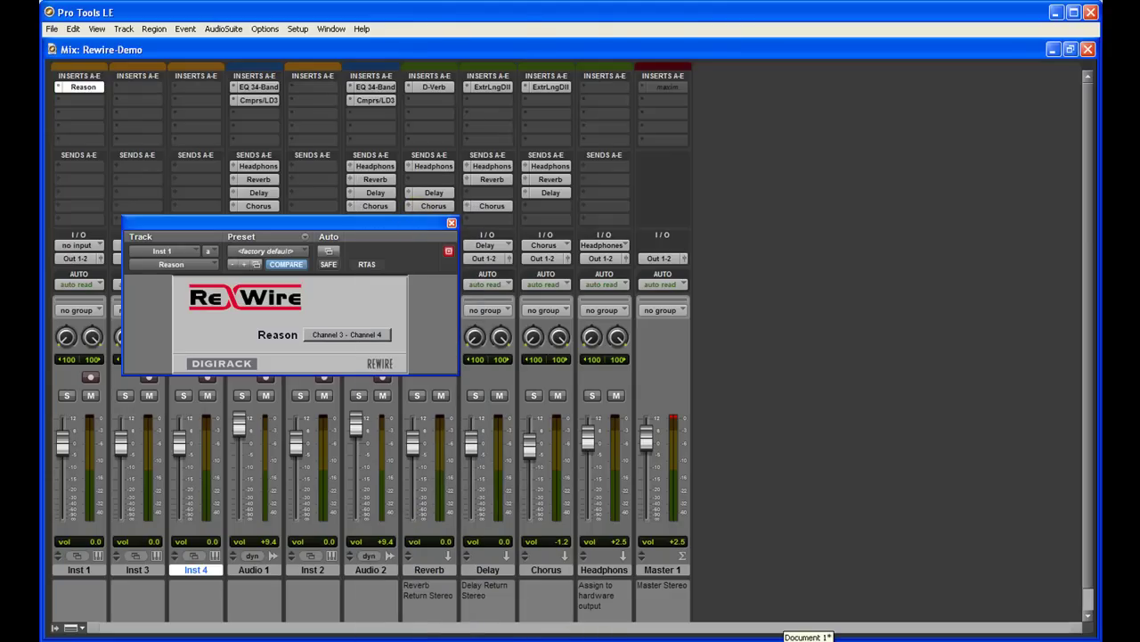
Switch to Reason and create a new song document
left_click(802, 638)
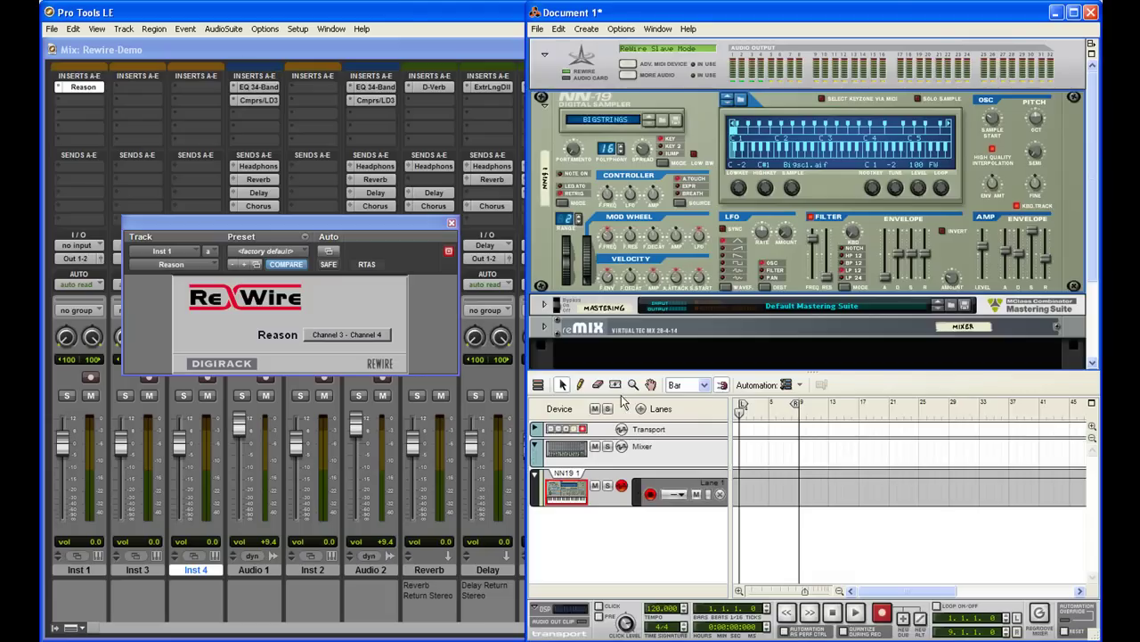
left_click(538, 30)
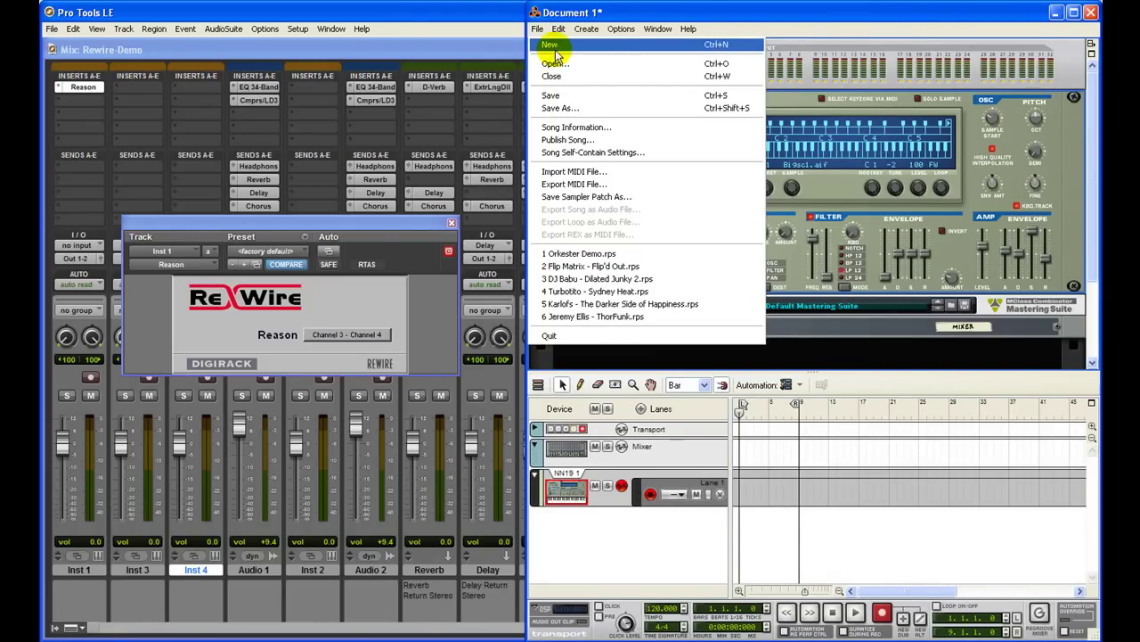
left_click(555, 51)
Close Document 1 without saving and place the Document 2 window beside the Pro Tools mixer
left_click(819, 12)
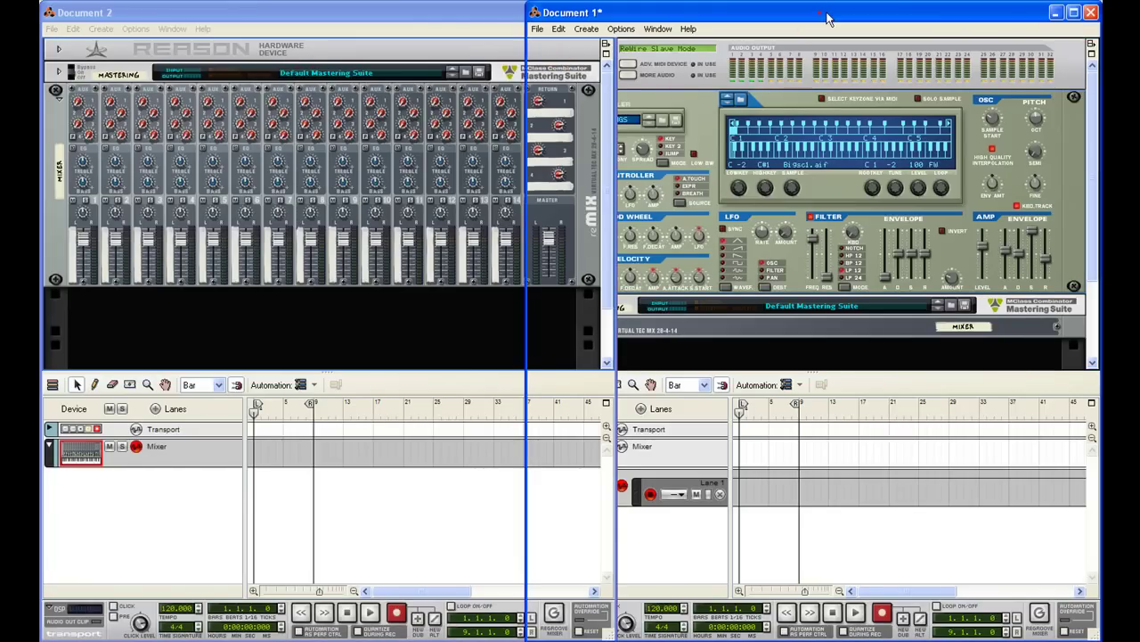
left_click(1091, 13)
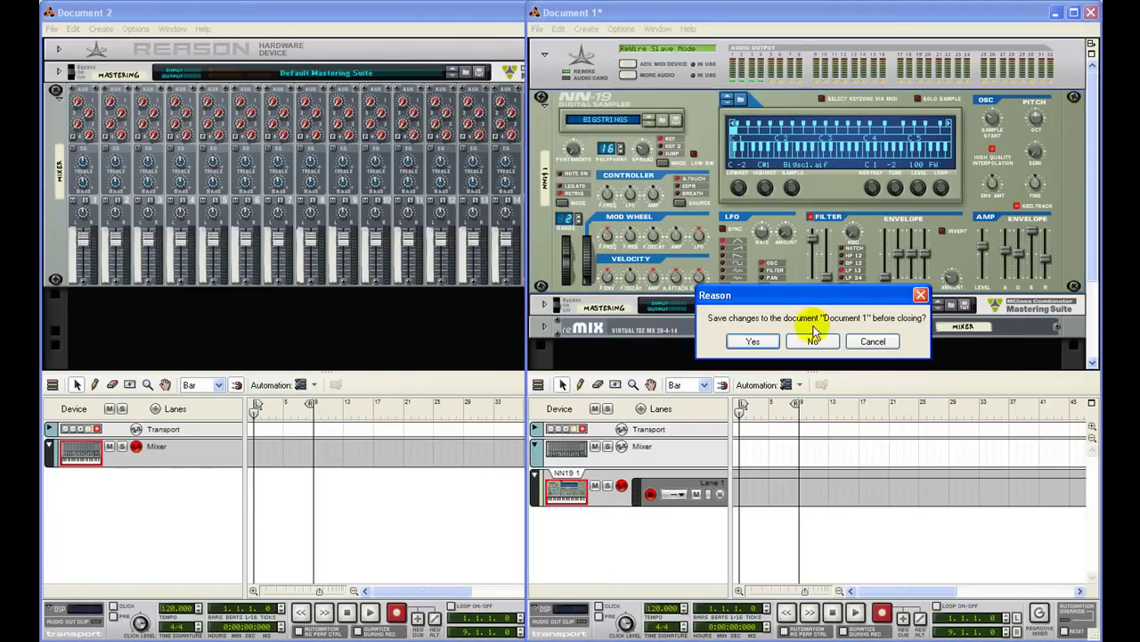
left_click_drag(526, 280, 615, 280)
key("n")
left_click_drag(148, 8, 696, 6)
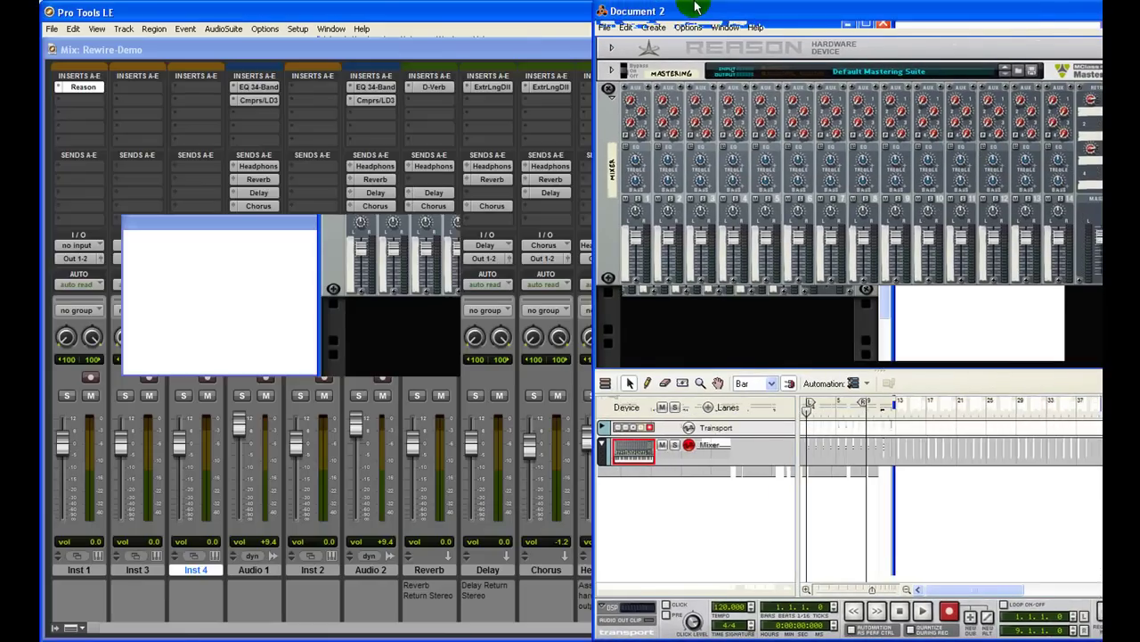
Collapse the mixer in the Document 2 rack and add an NN19 Digital Sampler directly below the hardware device
left_click(604, 93)
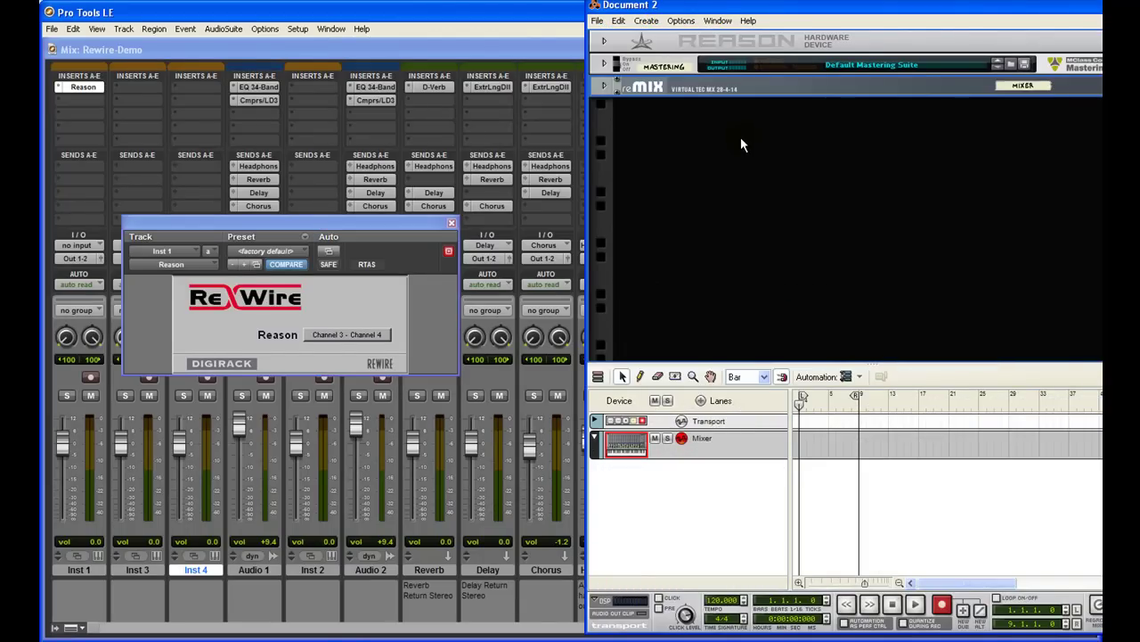
right_click(699, 43)
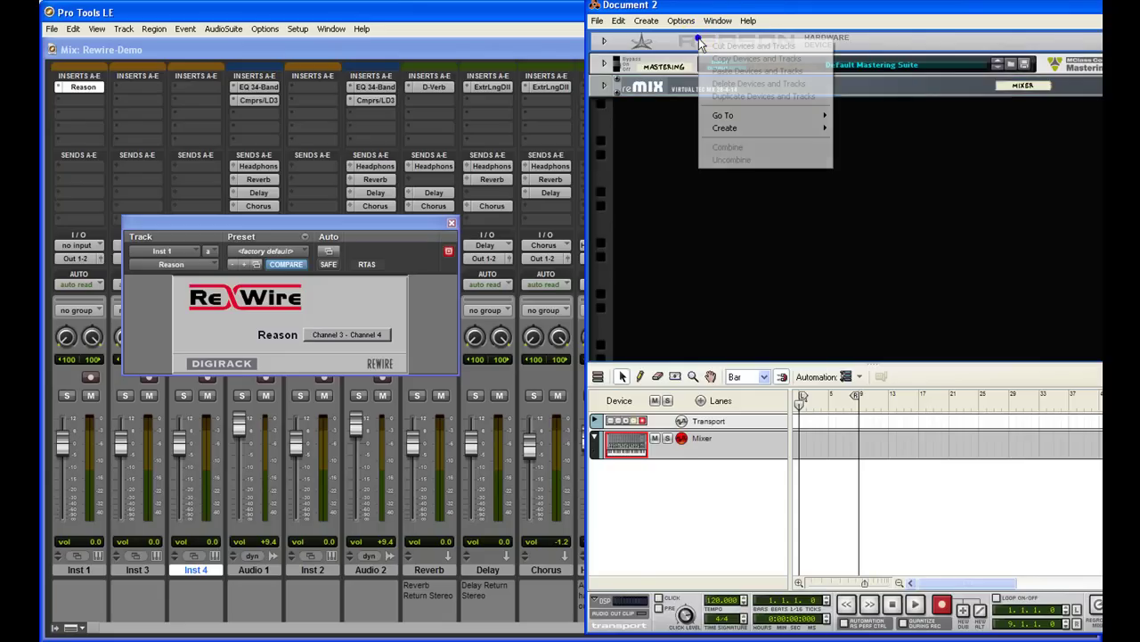
mouse_move(724, 130)
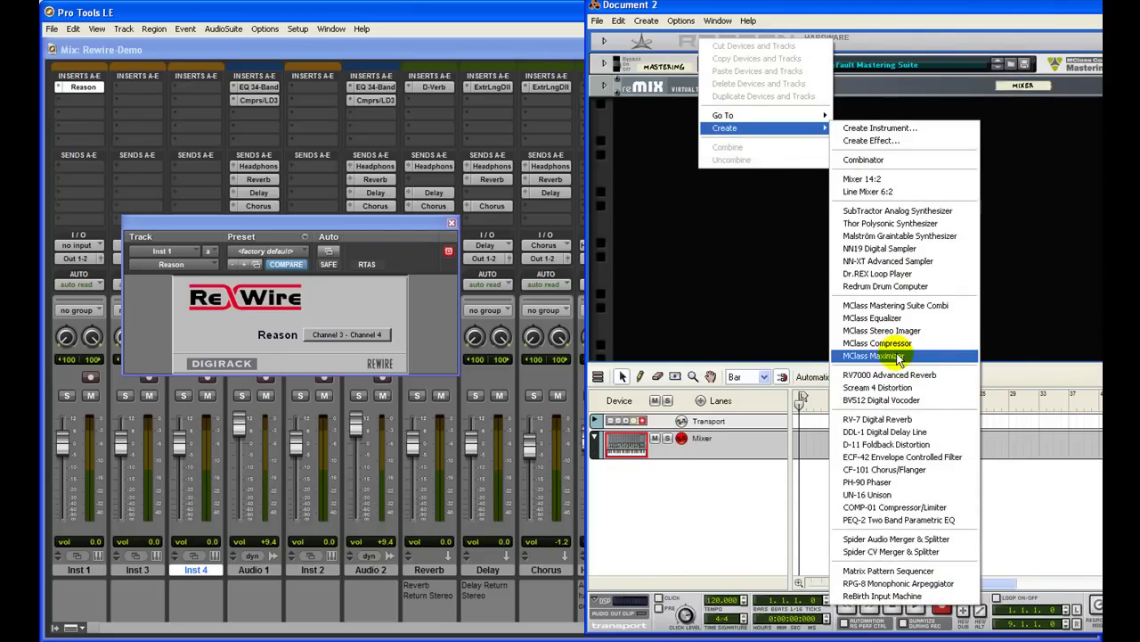
left_click(886, 251)
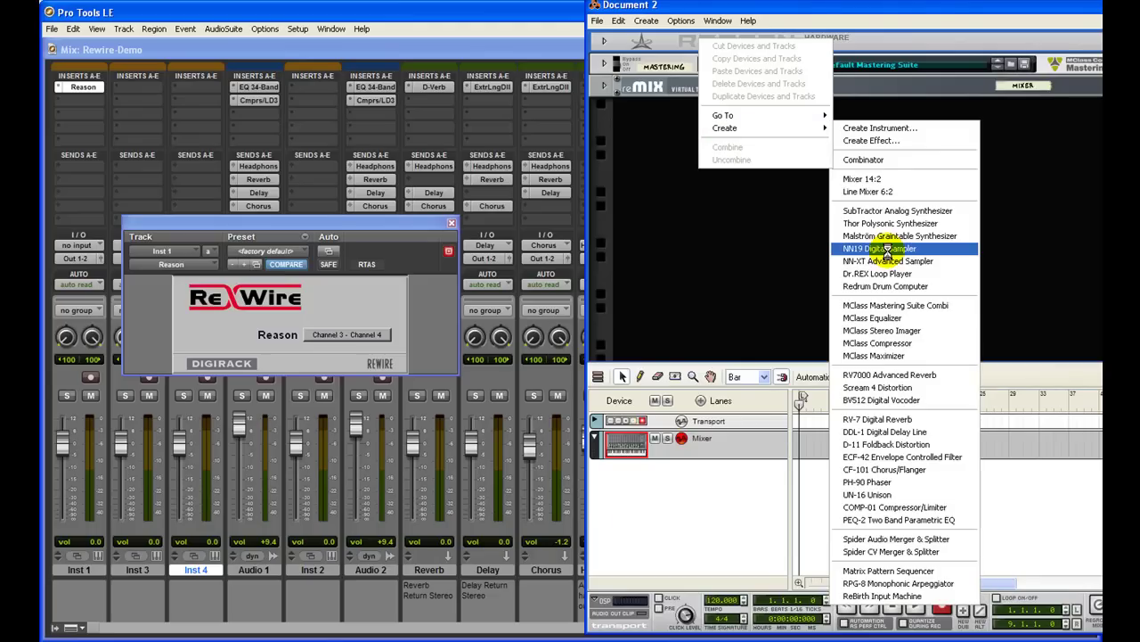
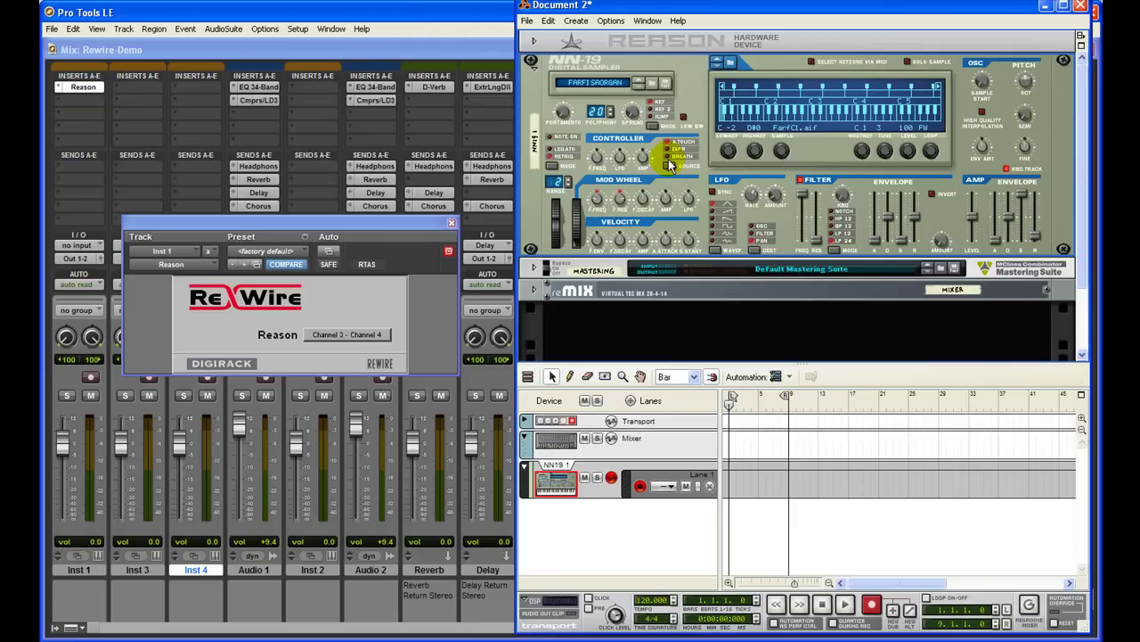
On the rack's rear, cable the NN-19's left and right audio outputs to hardware audio outputs 3 and 4
key("Tab")
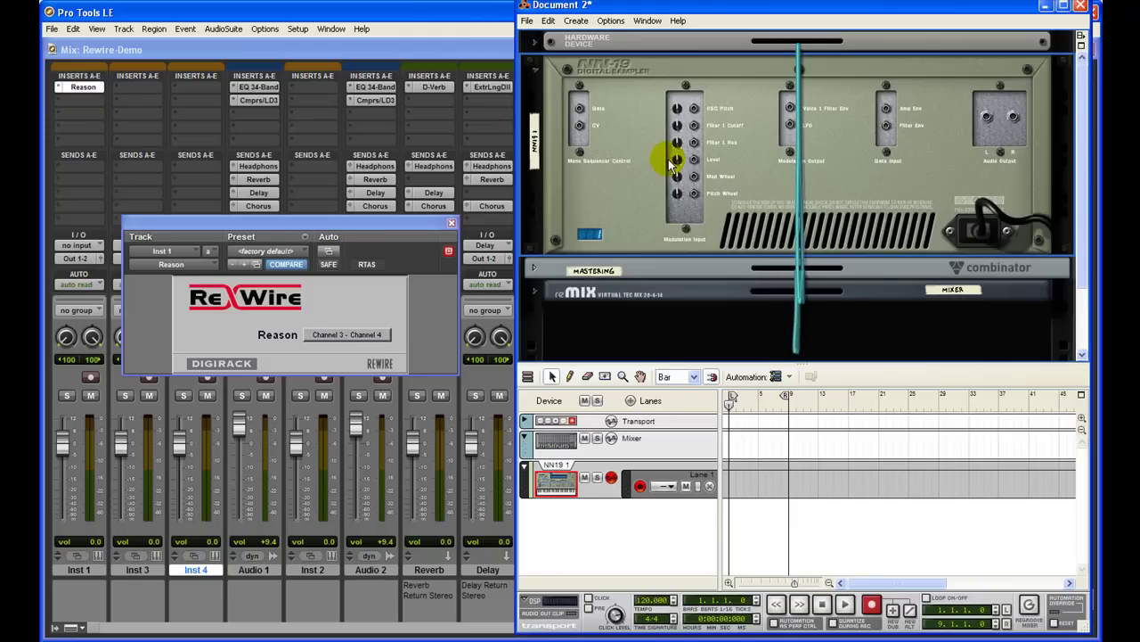
left_click(533, 70)
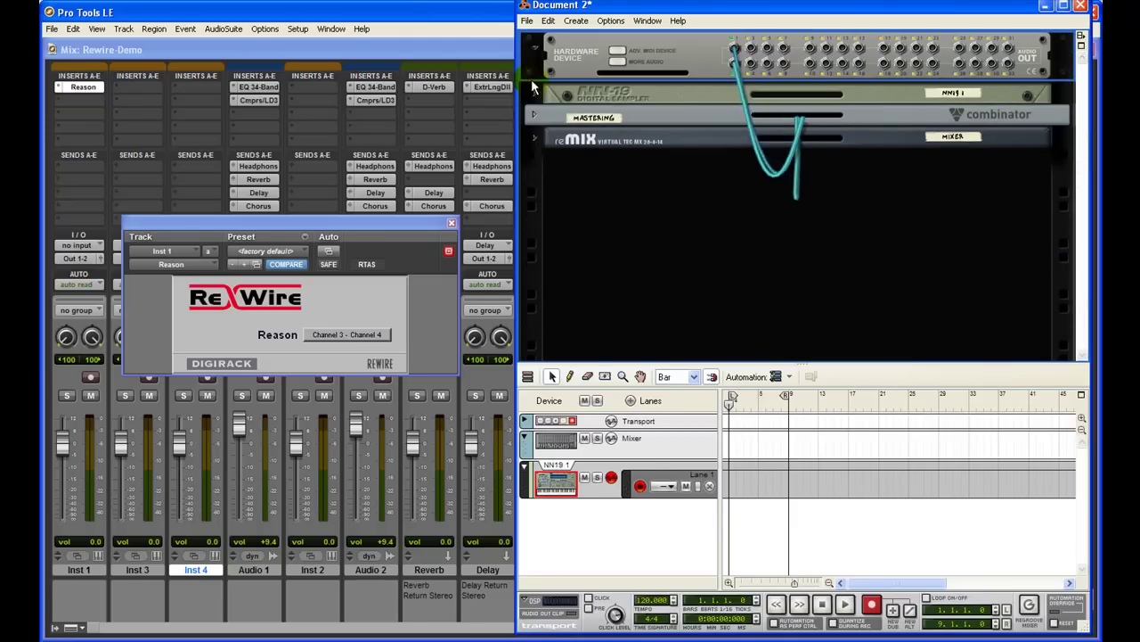
left_click(534, 94)
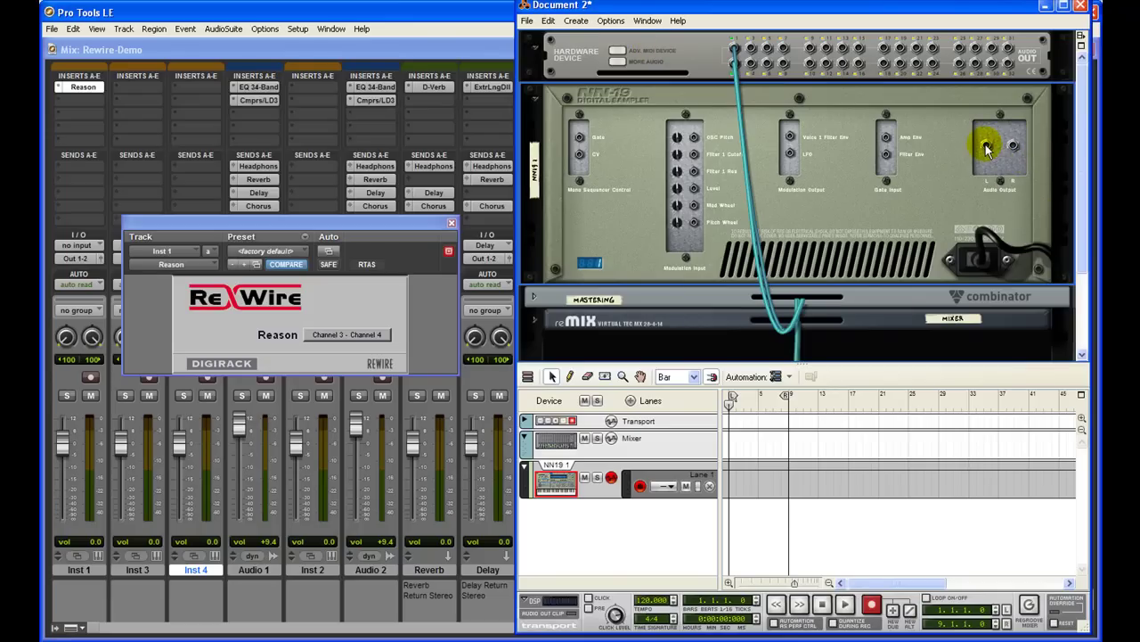
left_click_drag(987, 149, 751, 50)
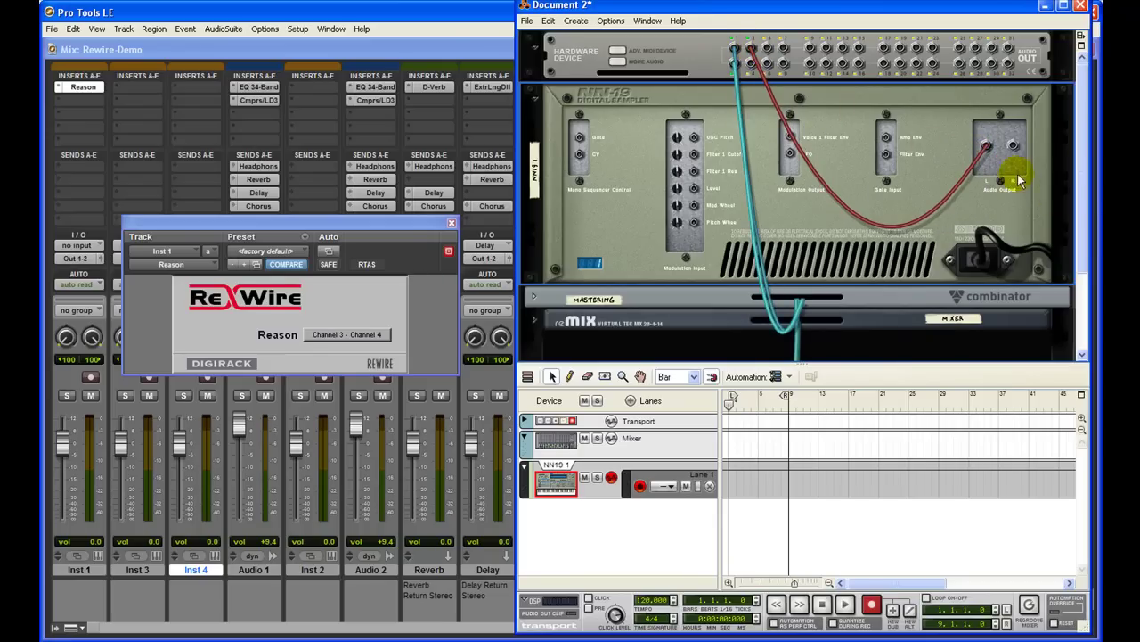
left_click_drag(1013, 146, 752, 64)
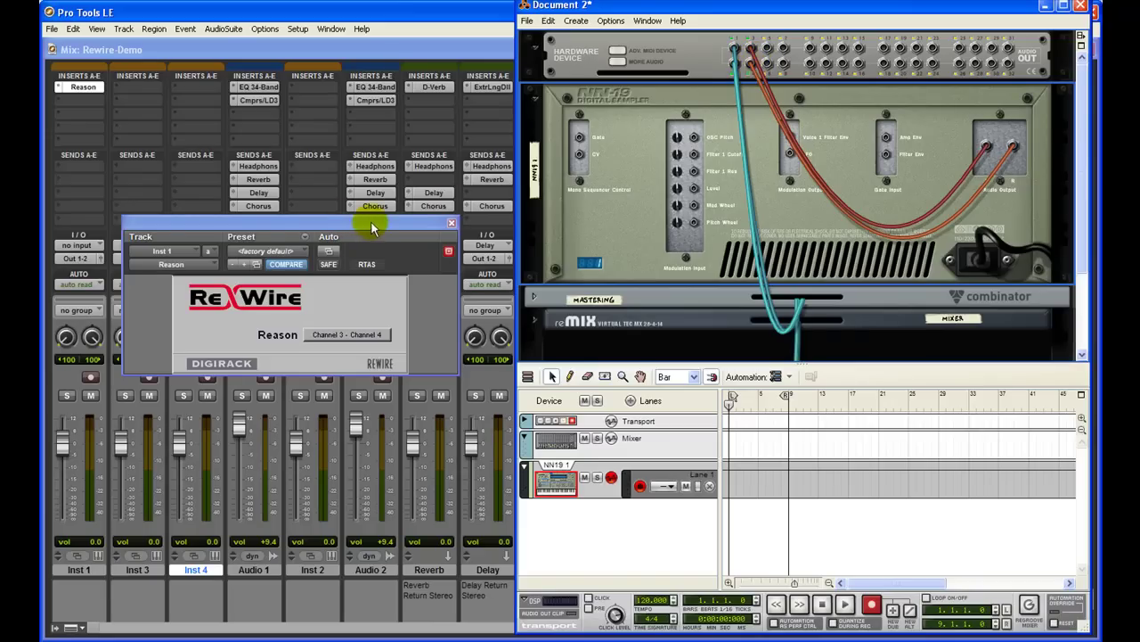
Move the ReWire plug-in window up slightly, return to Reason's rack front and load BIGSTRINGS.smp into the NN-19
left_click_drag(370, 223, 384, 175)
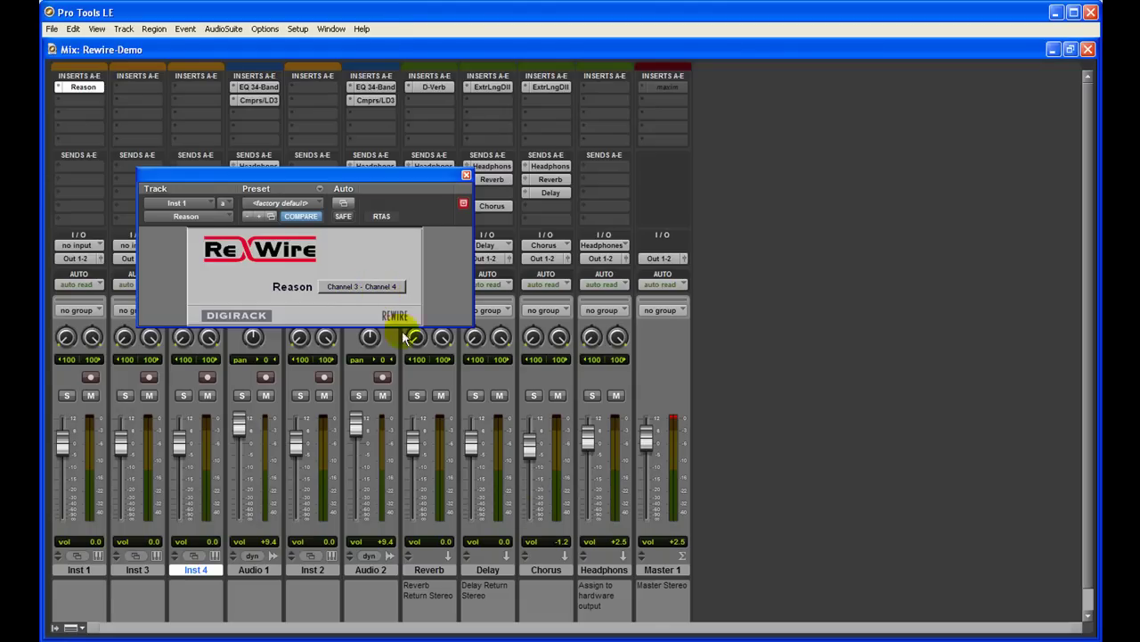
left_click(800, 640)
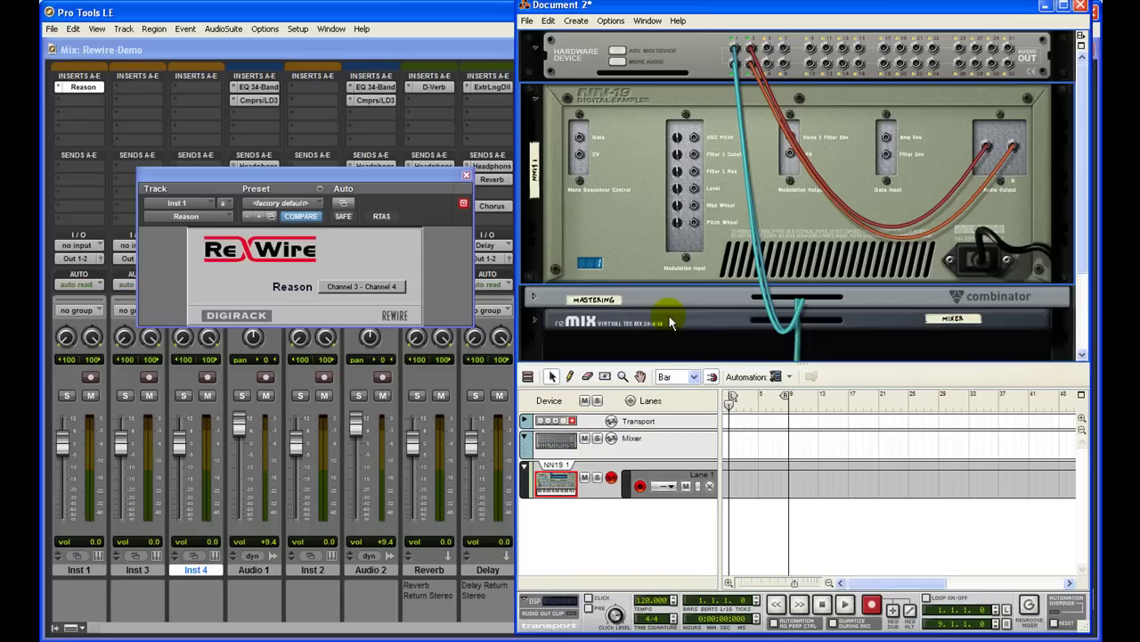
key("Tab")
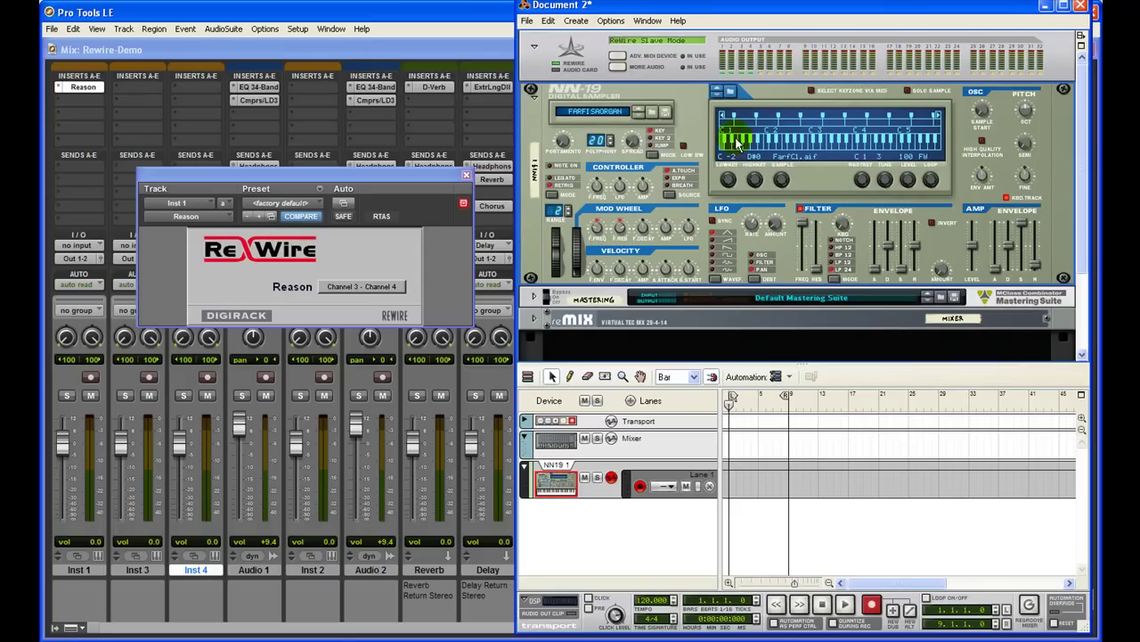
left_click(615, 112)
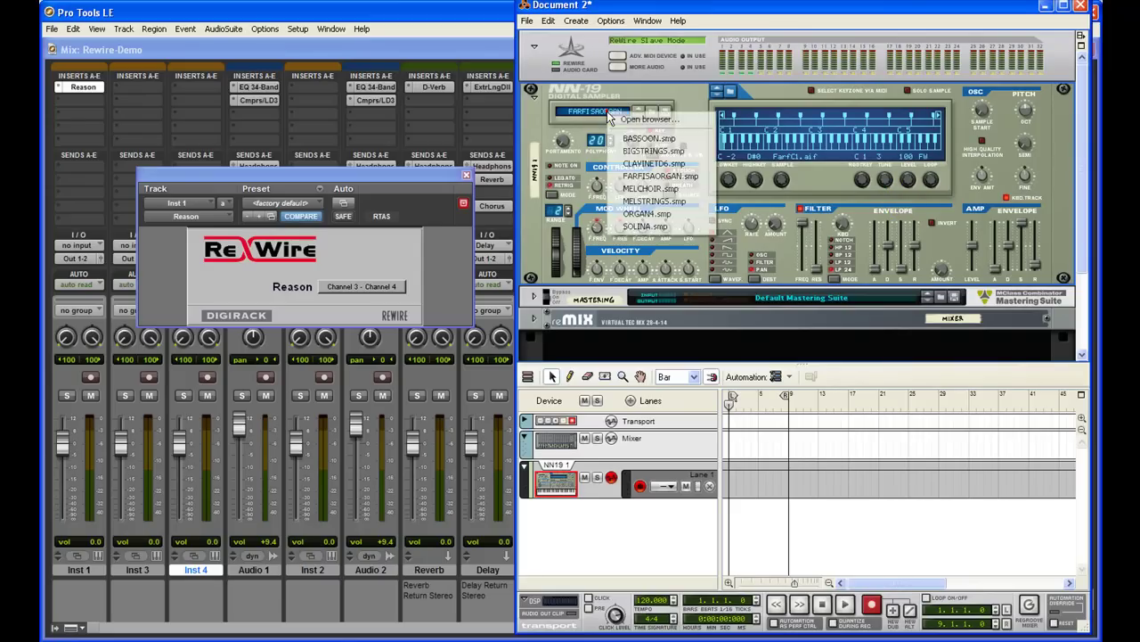
left_click(658, 152)
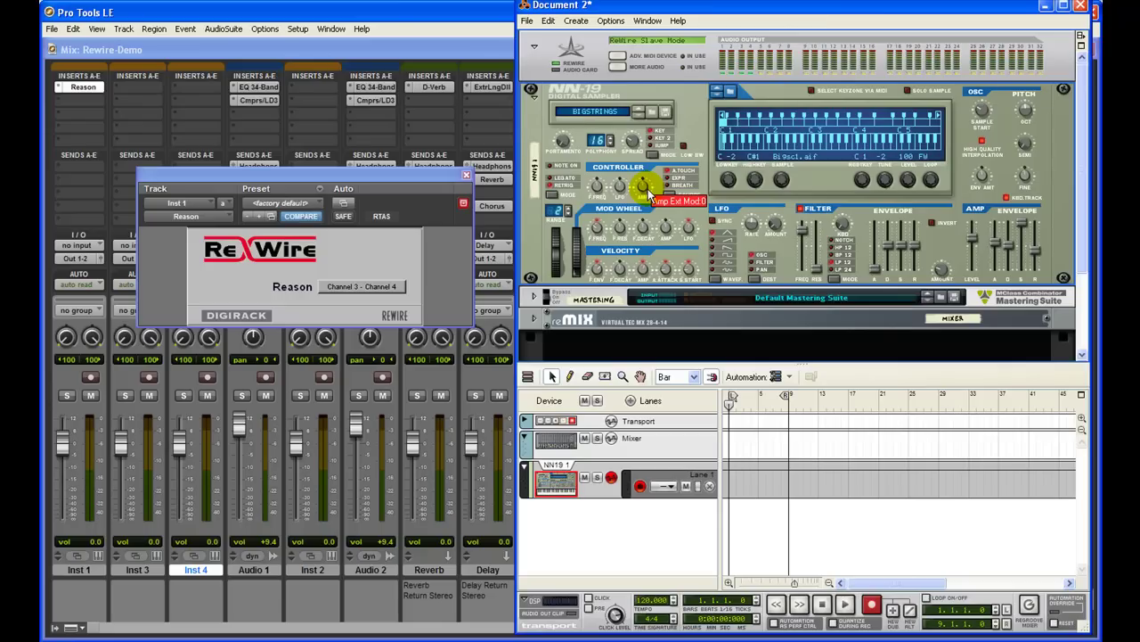
Select the Inst 1 track in the Pro Tools mixer and return to the Reason rack
left_click(80, 572)
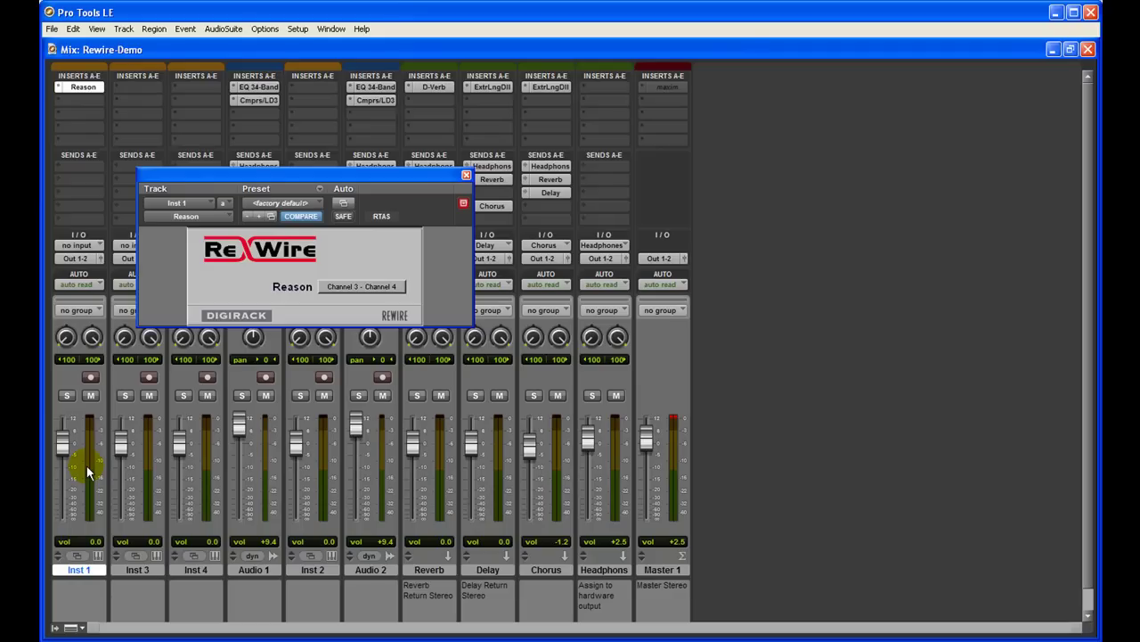
left_click(268, 254)
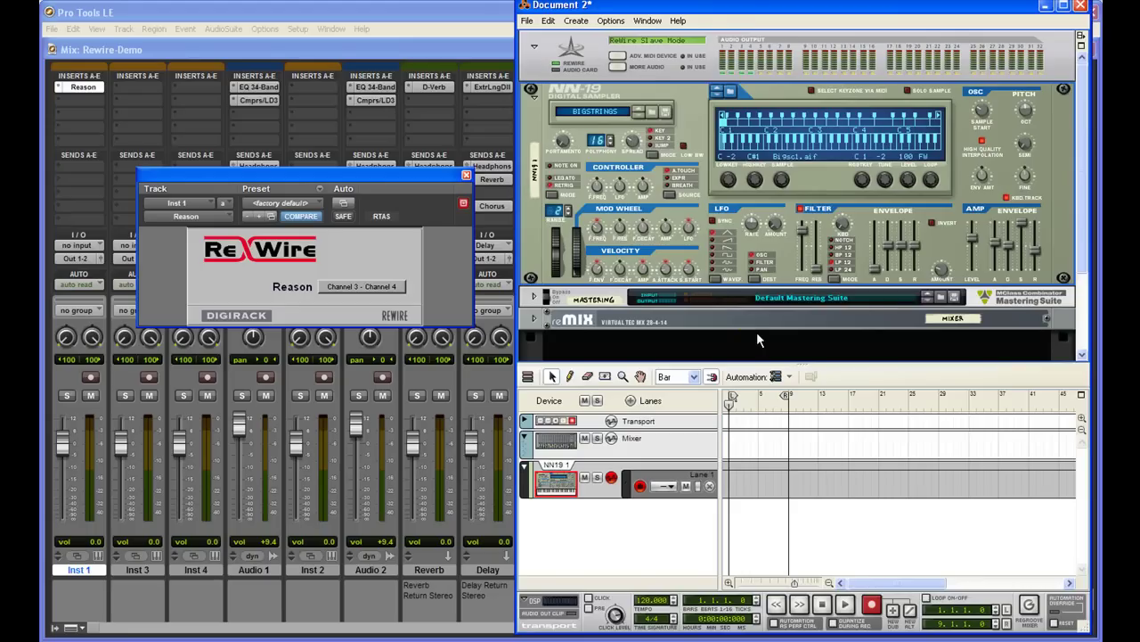